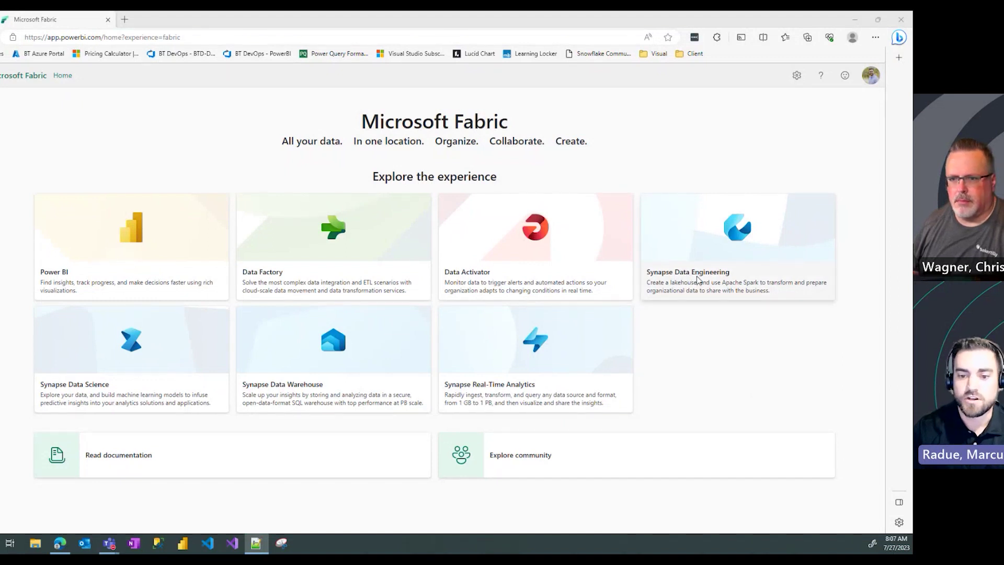
# Step: Start a new data pipeline from the Synapse Data Engineering experience and select the default name pipeline1
pyautogui.click(698, 282)
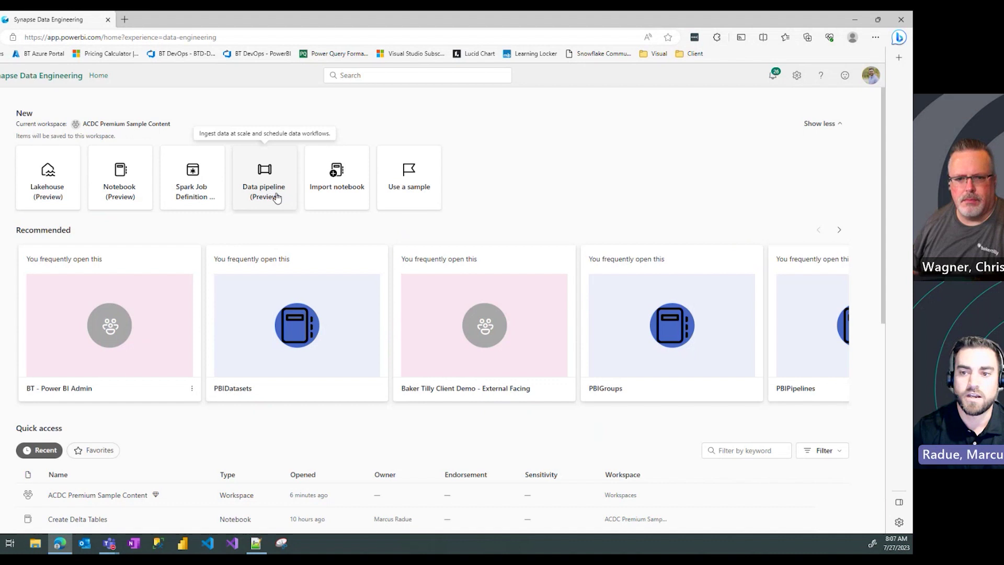
pyautogui.click(277, 197)
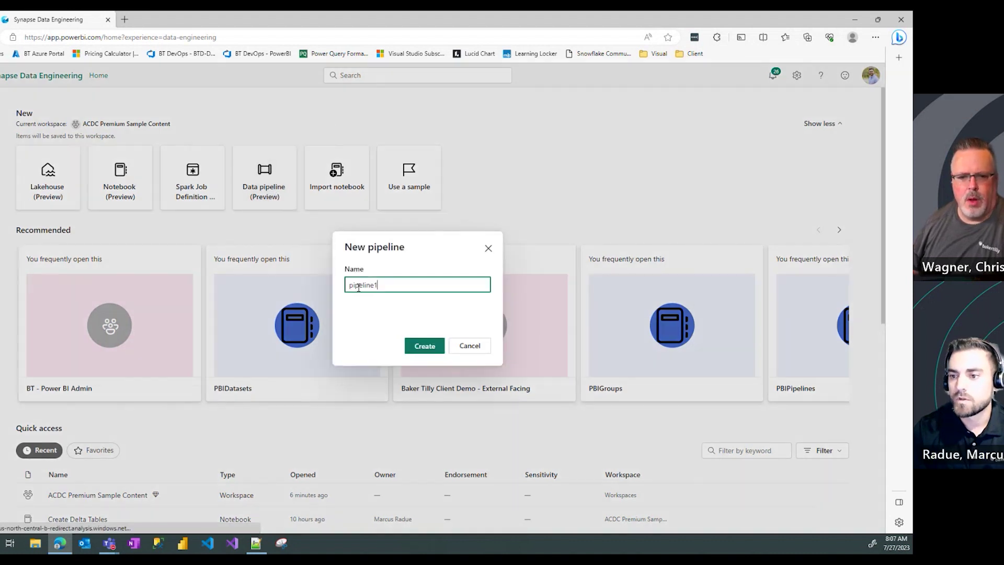
pyautogui.click(378, 284)
pyautogui.moveTo(378, 284); pyautogui.dragTo(339, 285)
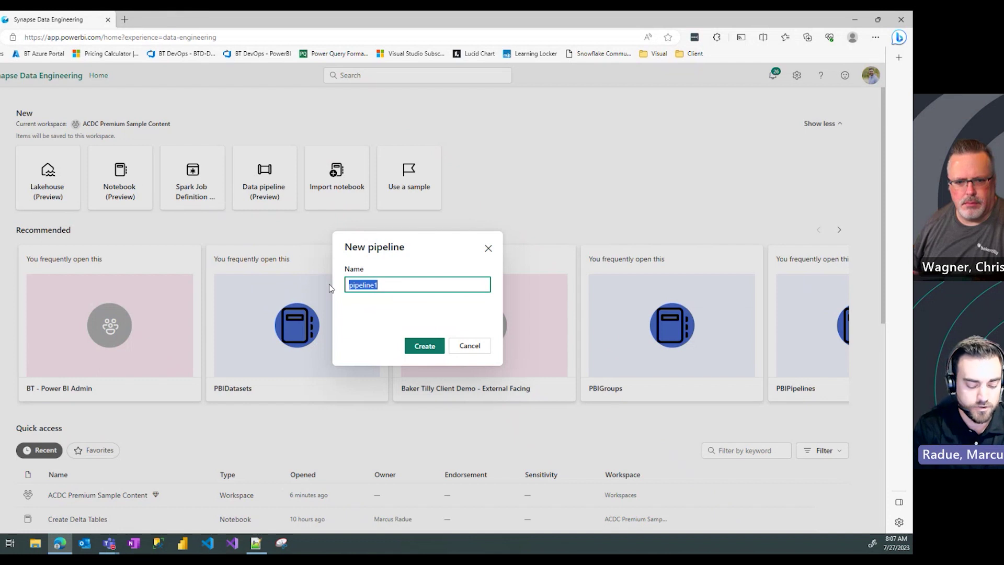
# Step: Type the pipeline name PL_DATA_Copy_Blob_LH, correcting the ADLS part to Blob
pyautogui.write('PL')
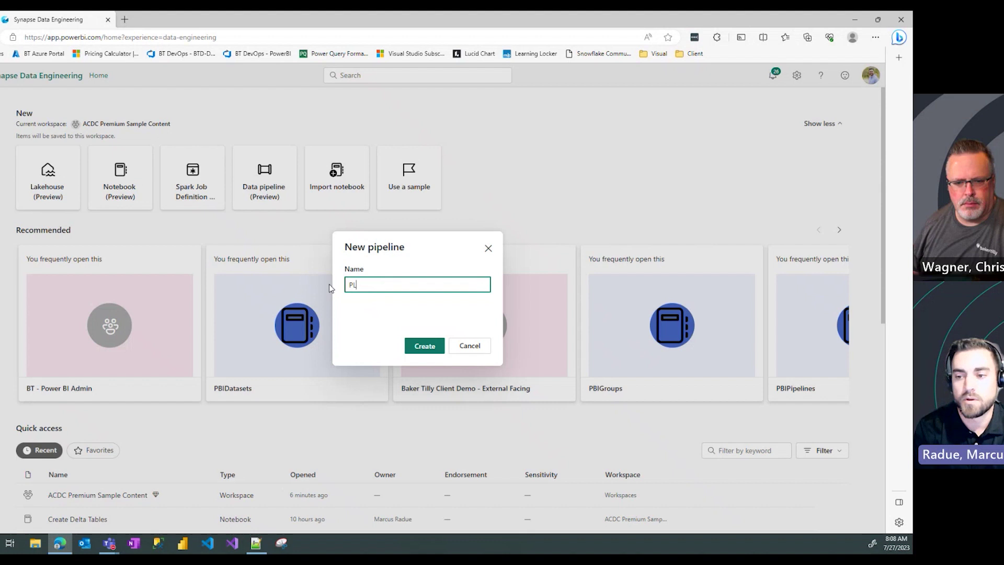
pyautogui.write('_')
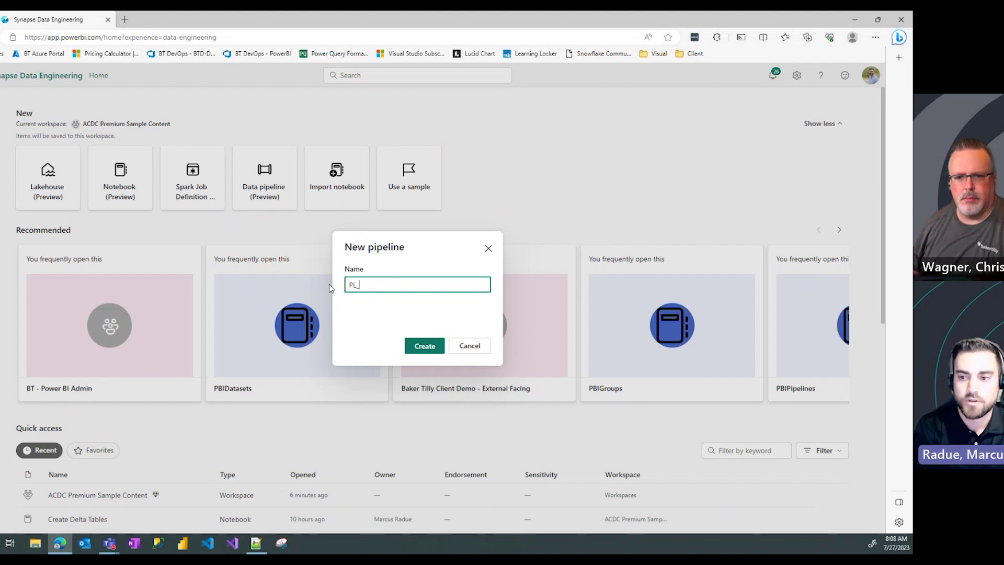
pyautogui.write('DATA')
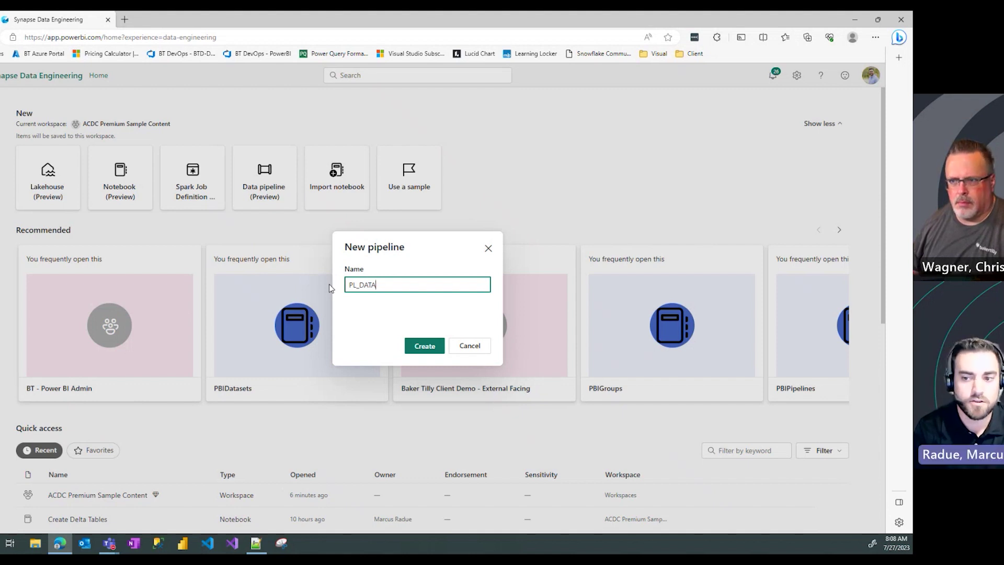
pyautogui.write('_Co')
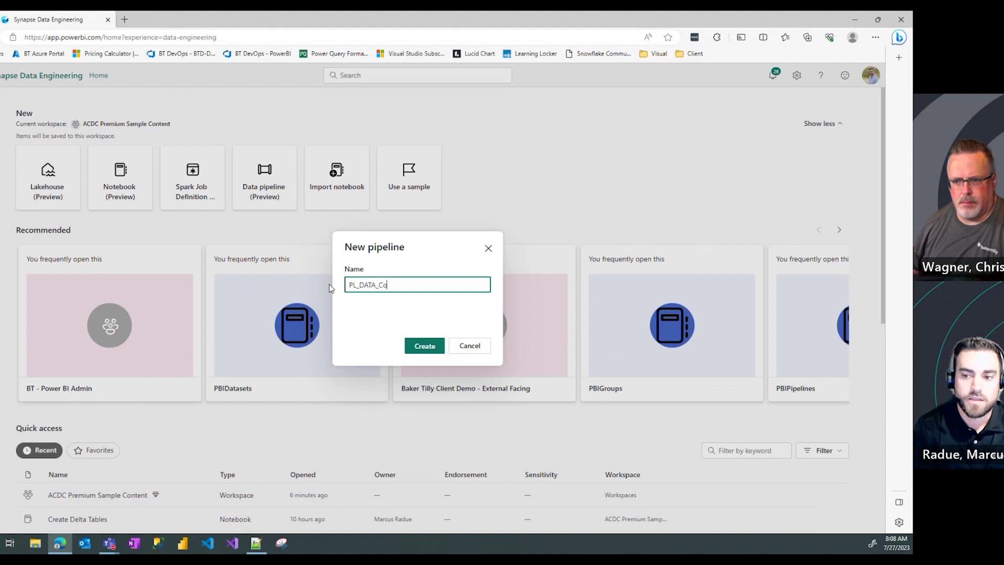
pyautogui.write('py_')
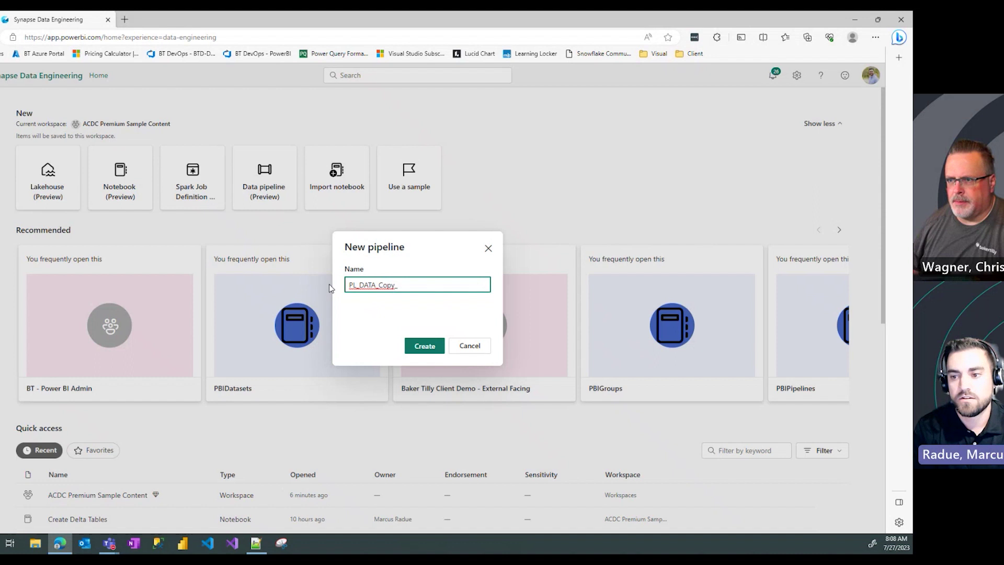
pyautogui.write('ADF')
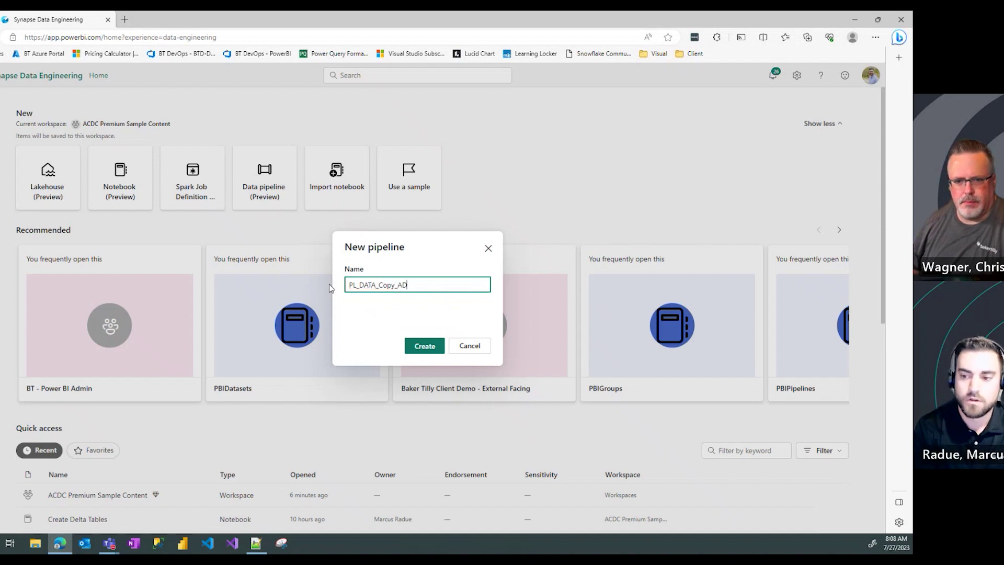
pyautogui.press('BackSpace')
pyautogui.write('LS_')
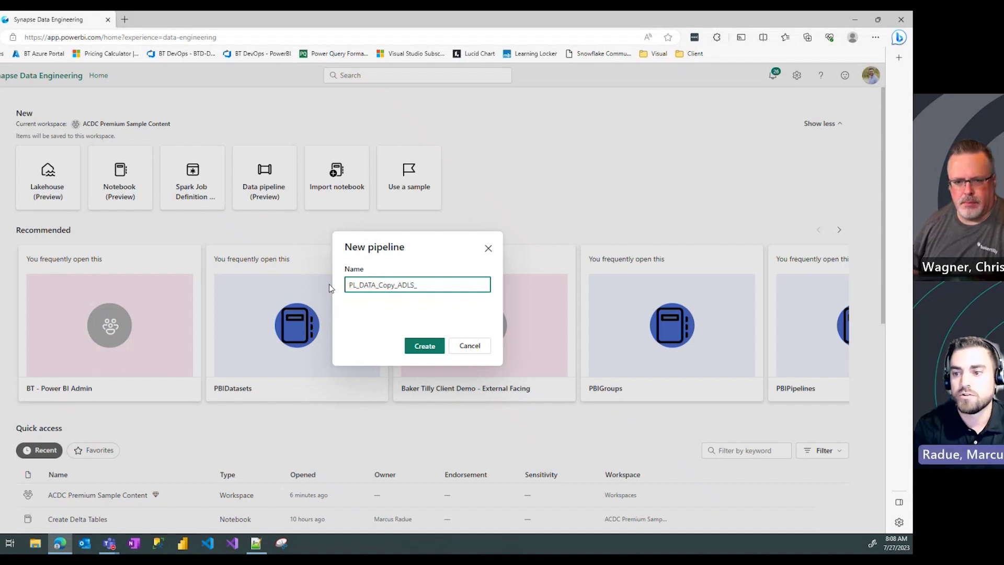
pyautogui.press('BackSpace')
pyautogui.press('BackSpace')
pyautogui.press('BackSpace')
pyautogui.press('BackSpace')
pyautogui.press('BackSpace')
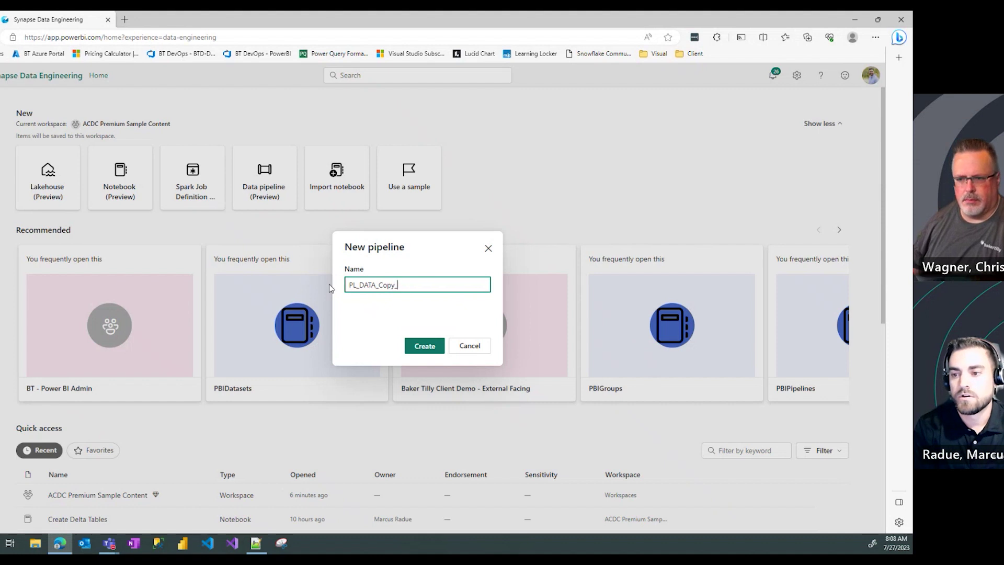
pyautogui.write('Blob_')
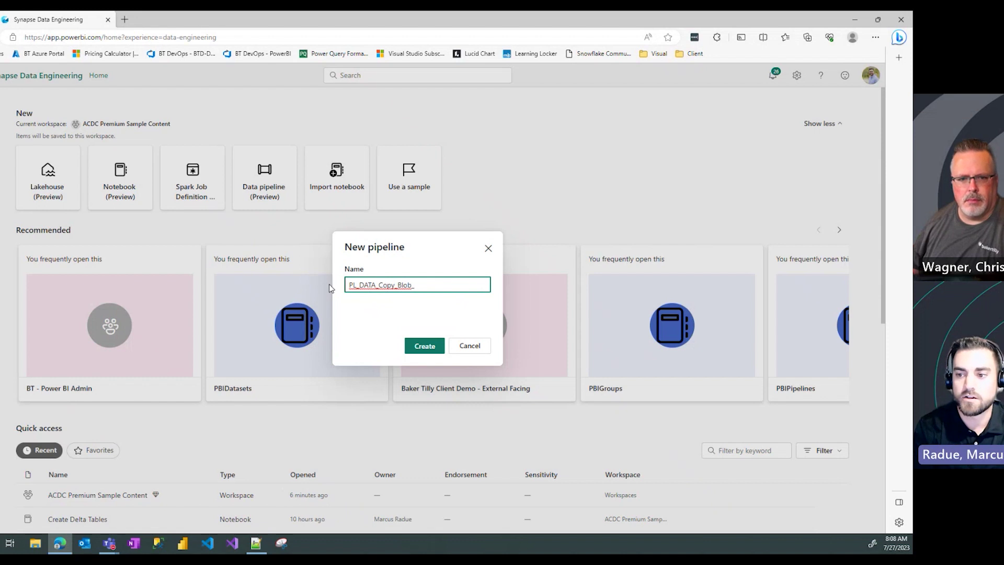
pyautogui.write('LH')
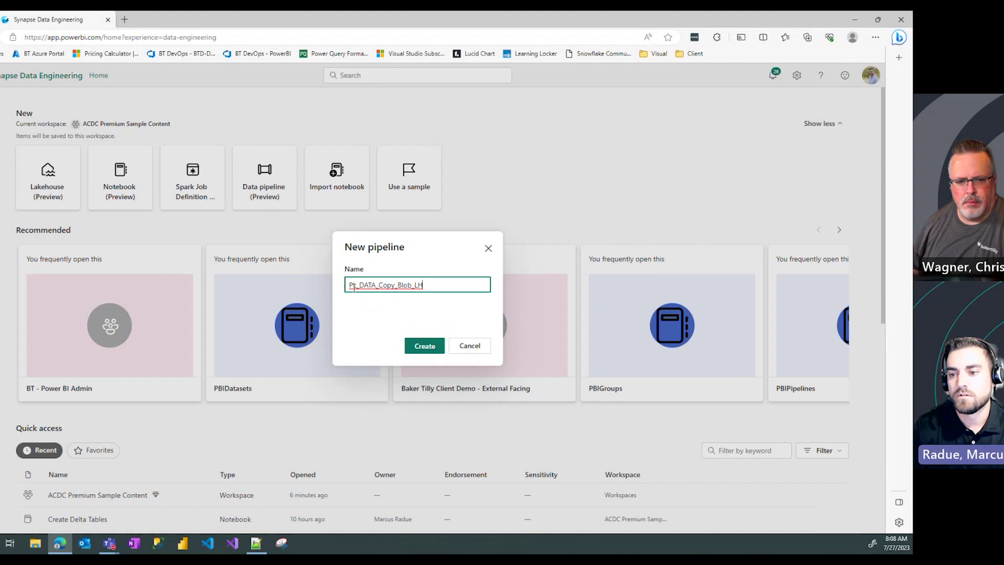
# Step: Create the PL_DATA_Copy_Blob_LH pipeline, then view and dismiss the Copy data options
pyautogui.click(426, 348)
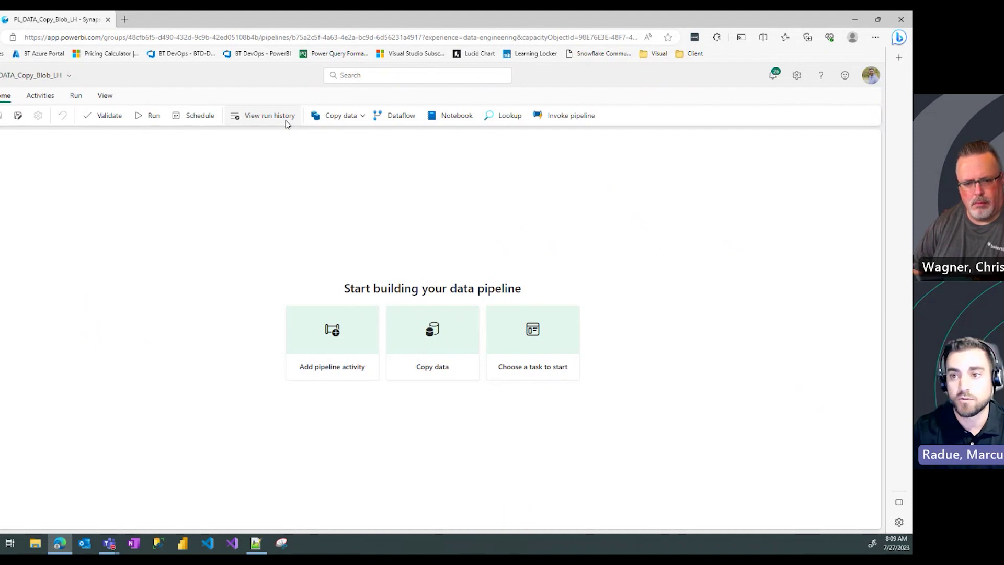
pyautogui.click(363, 117)
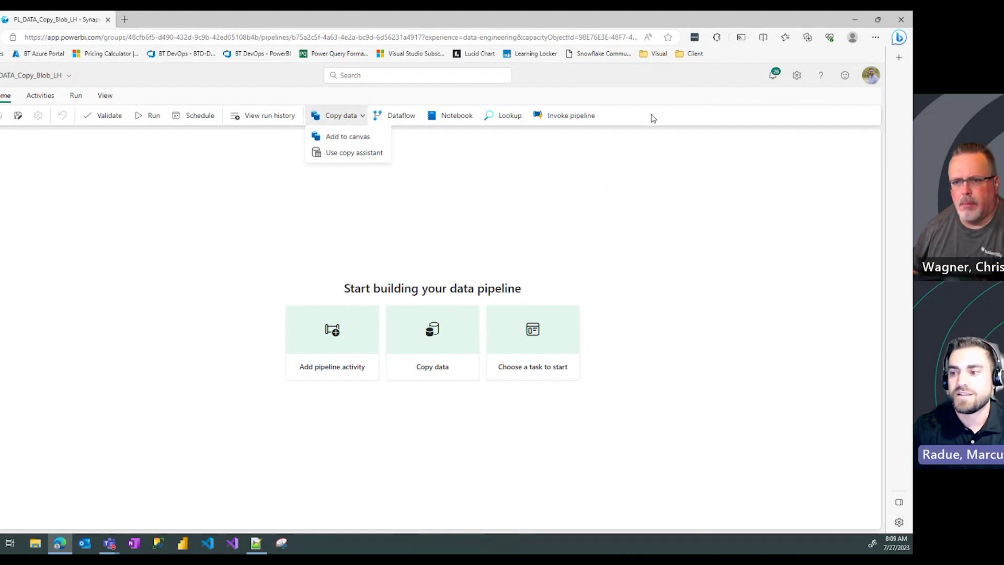
pyautogui.click(651, 172)
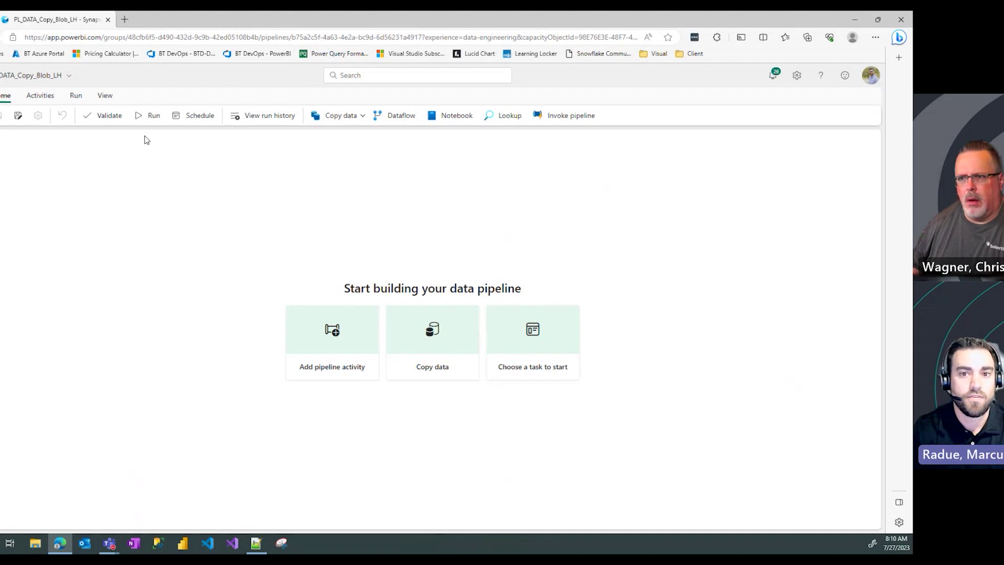
# Step: Browse the Activities ribbon, opening and closing the + More activities list twice
pyautogui.click(51, 99)
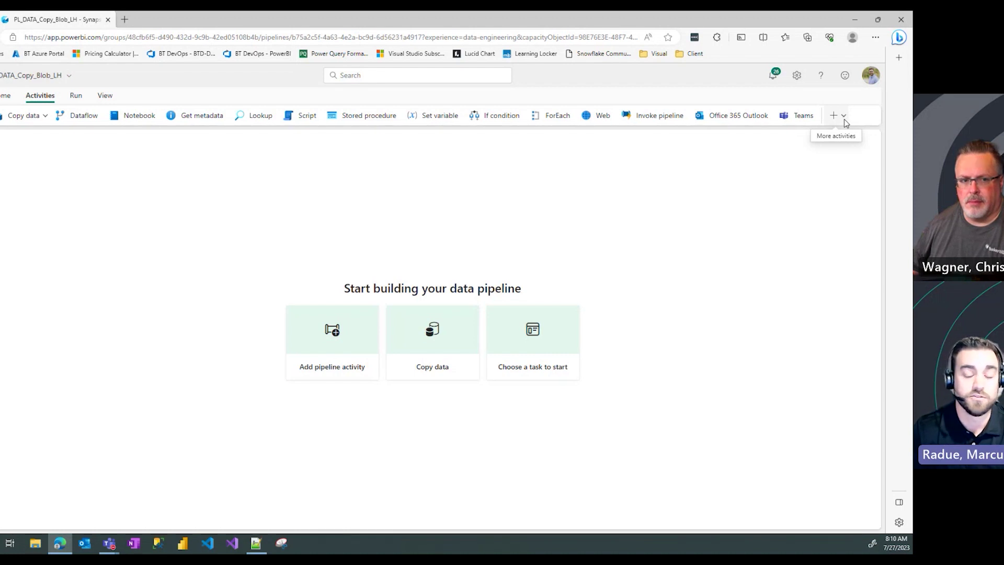
pyautogui.click(843, 116)
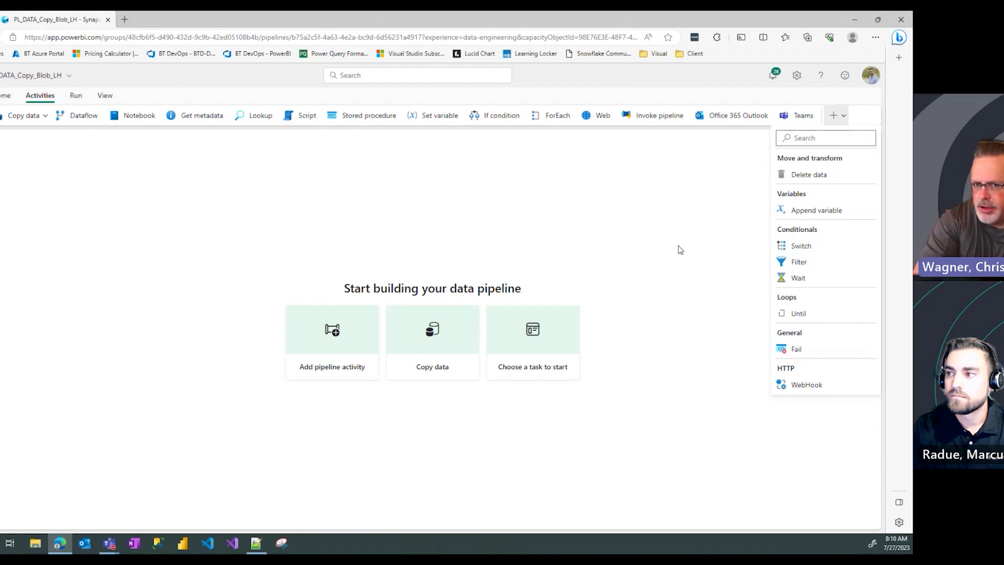
pyautogui.click(844, 117)
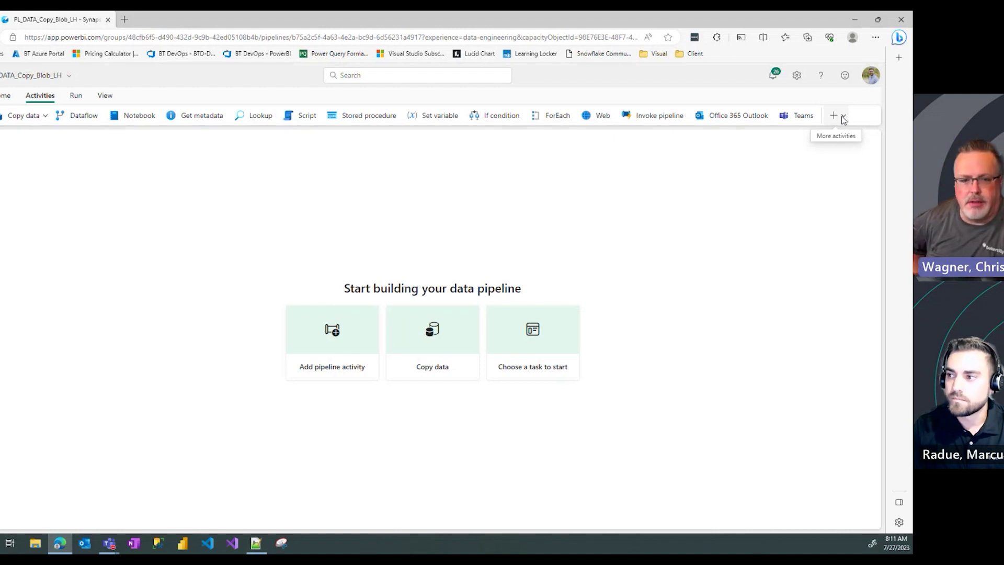
pyautogui.click(843, 118)
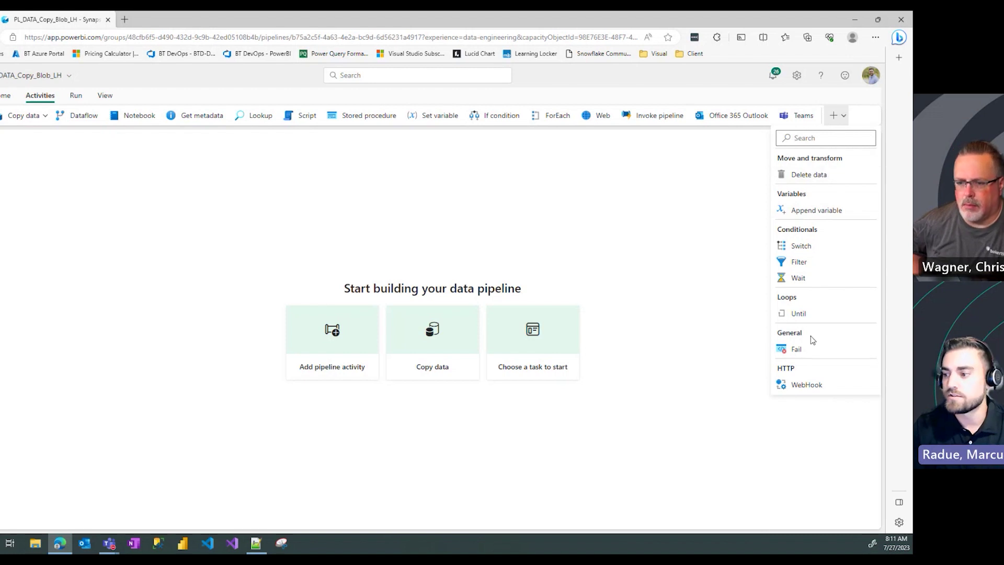
pyautogui.click(844, 115)
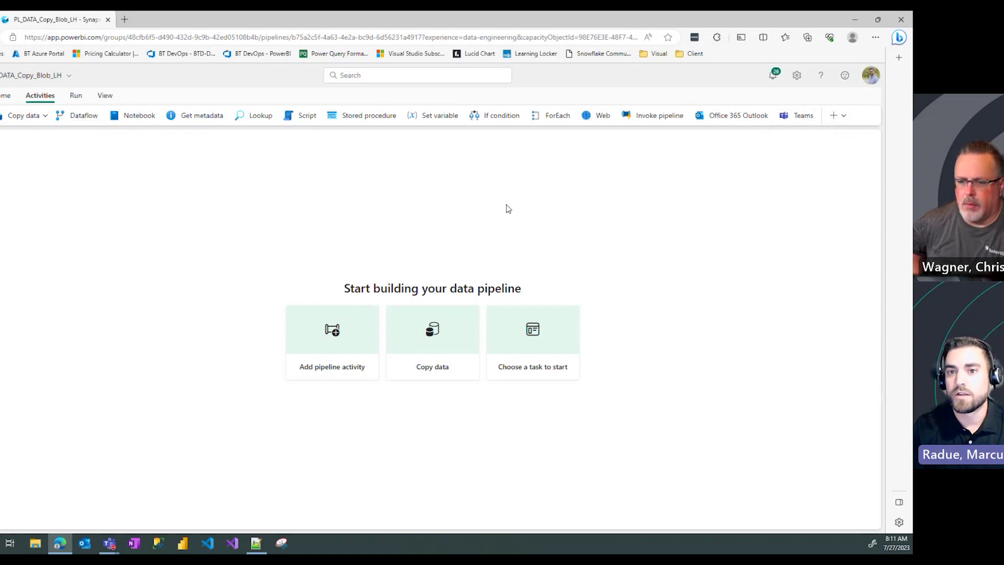
# Step: Check the Run ribbon options, then show the View options like JSON code and auto-align
pyautogui.click(76, 98)
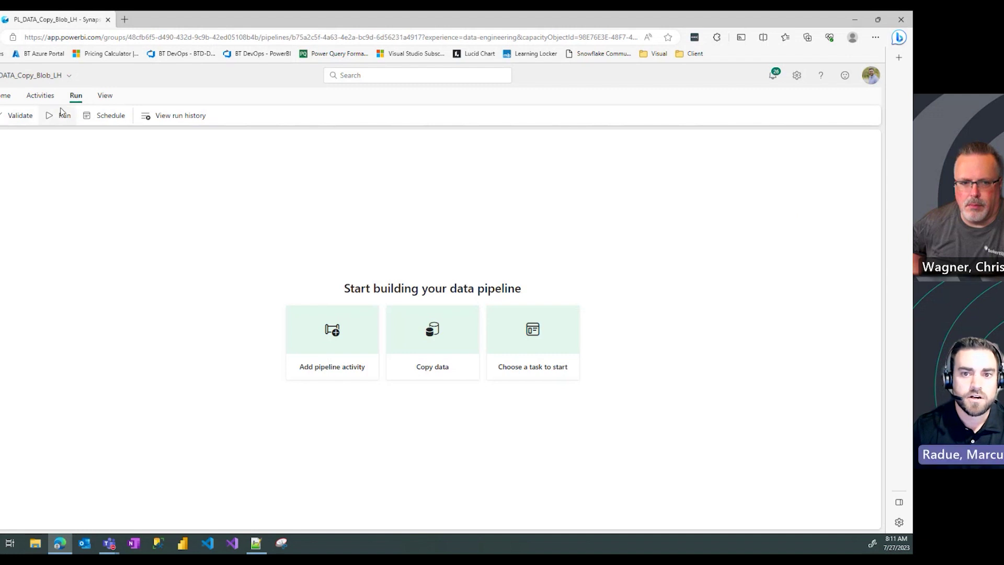
pyautogui.click(4, 95)
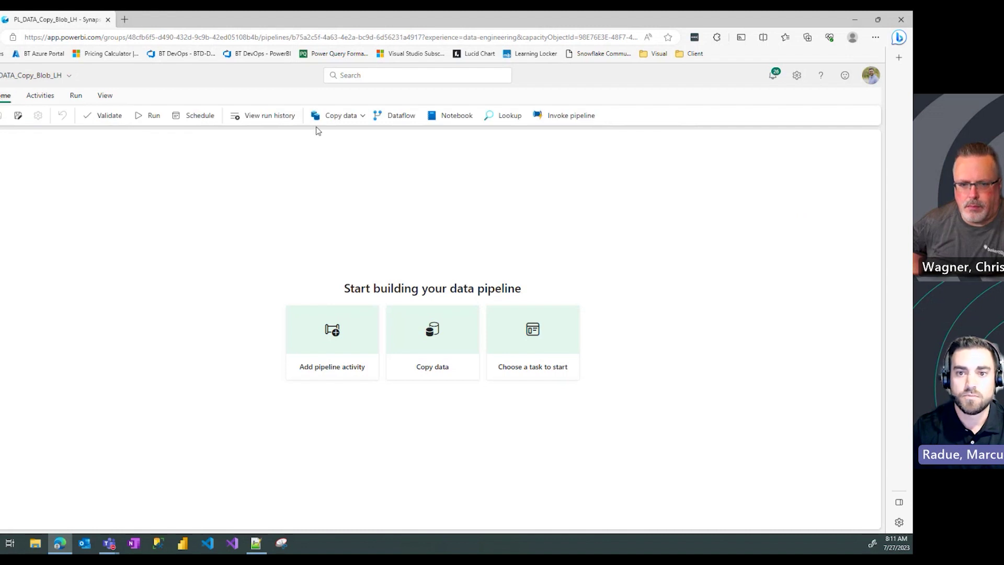
pyautogui.click(76, 96)
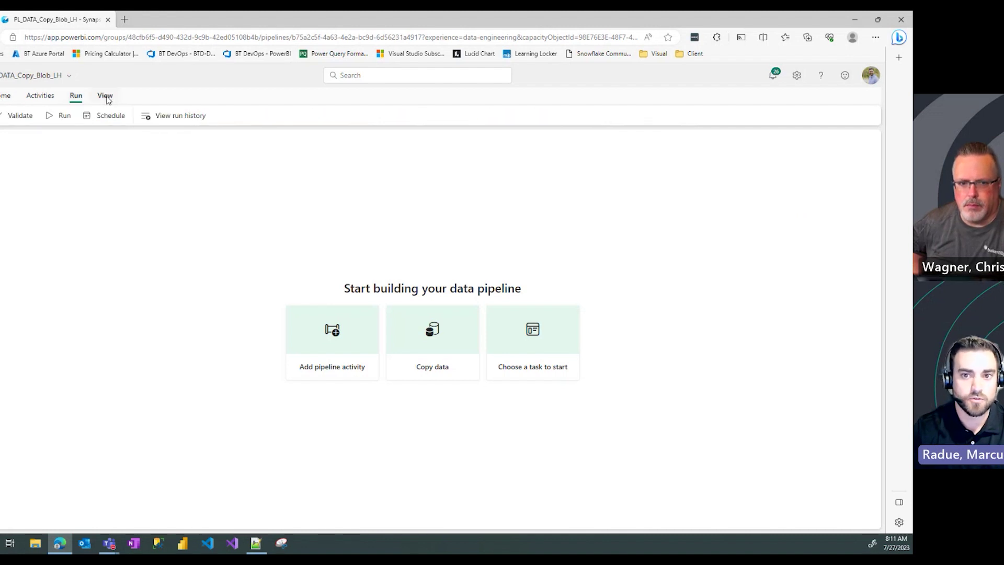
pyautogui.click(107, 98)
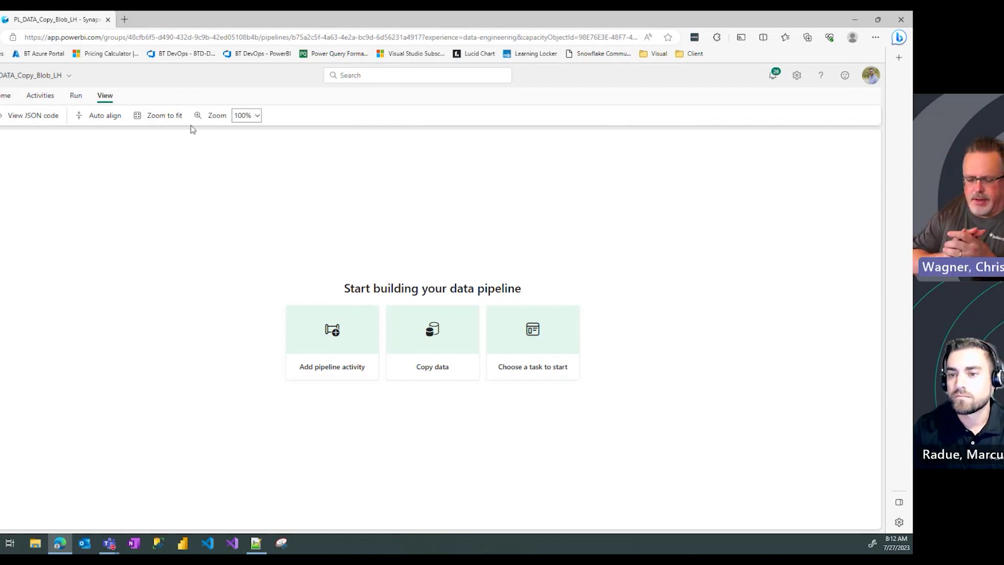
pyautogui.click(4, 99)
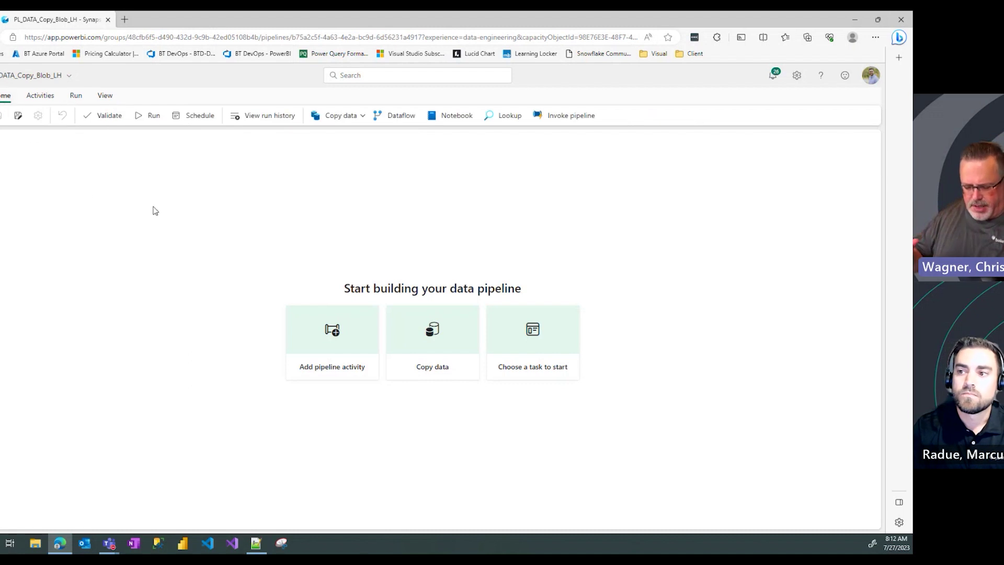